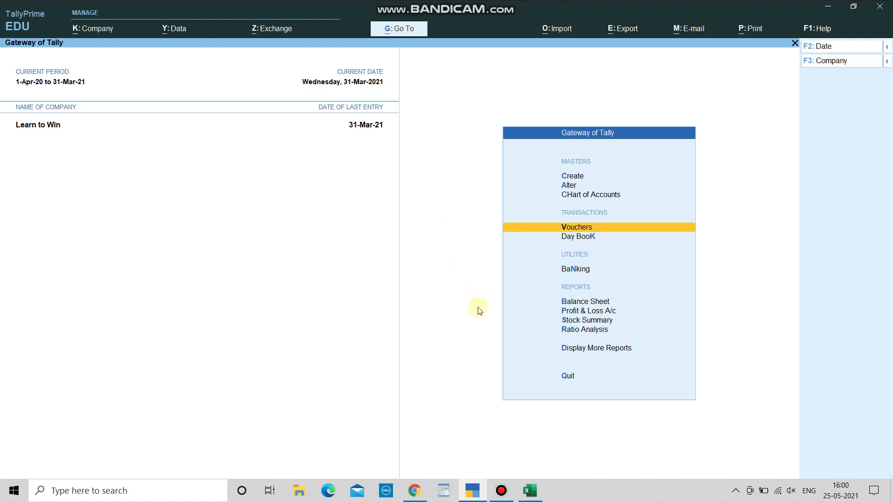
Switch to the Excel worksheet and examine the dates and amounts of the fixed asset purchase and sale
click(530, 490)
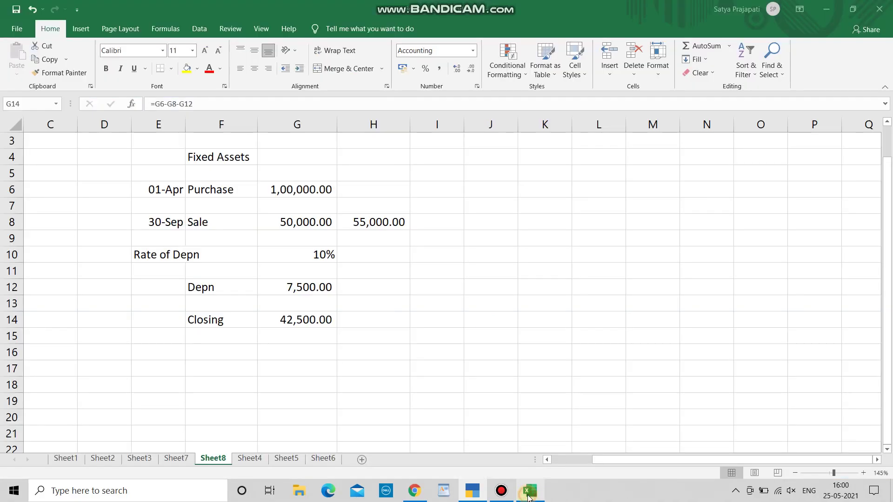
click(324, 269)
click(201, 189)
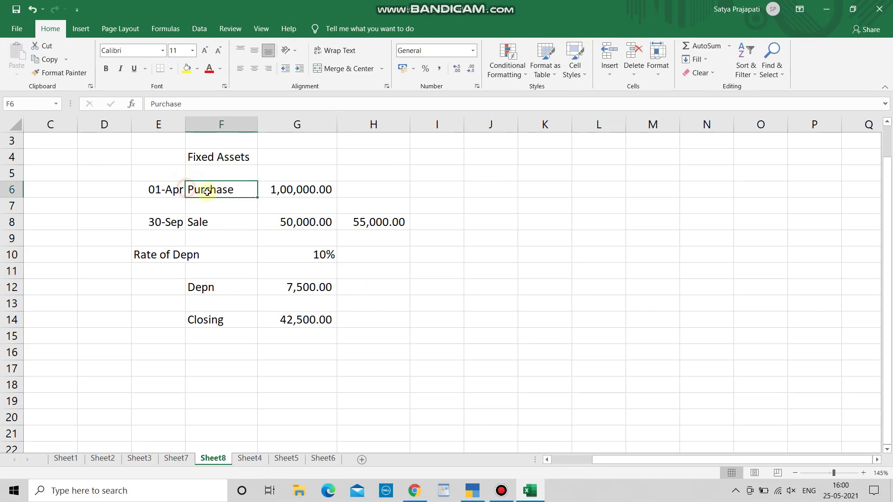
click(289, 189)
click(228, 222)
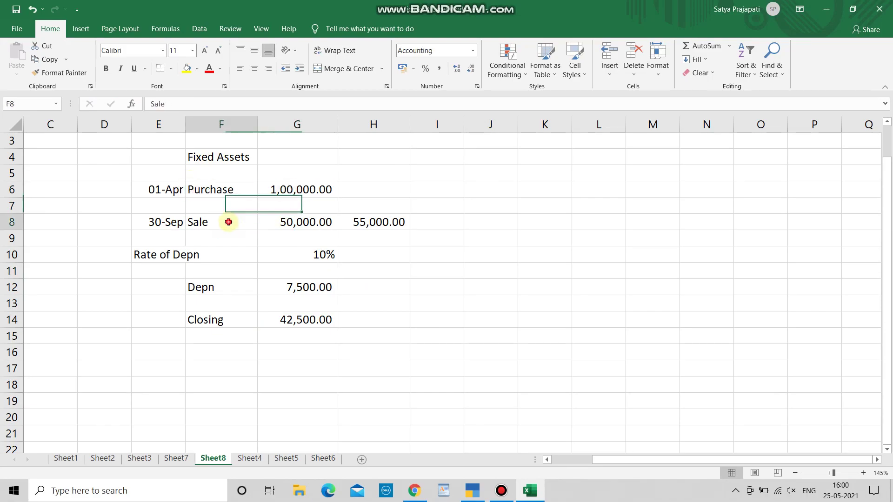
click(161, 221)
click(273, 222)
click(366, 229)
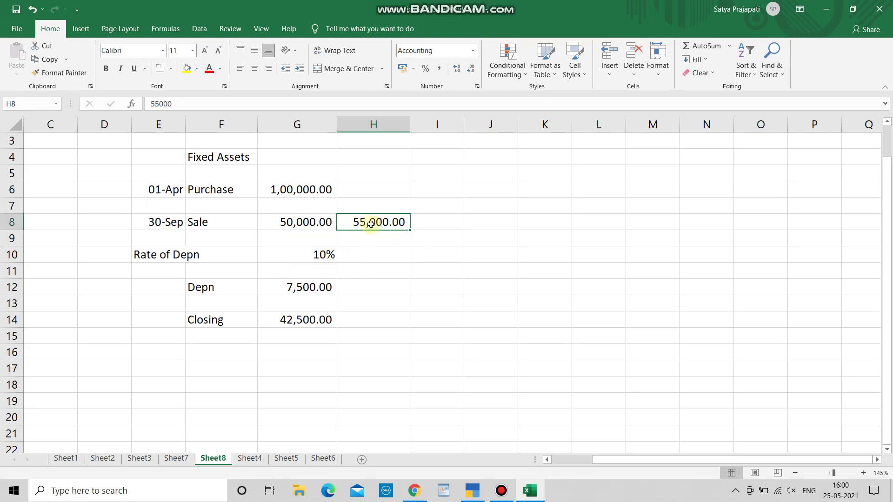
click(312, 222)
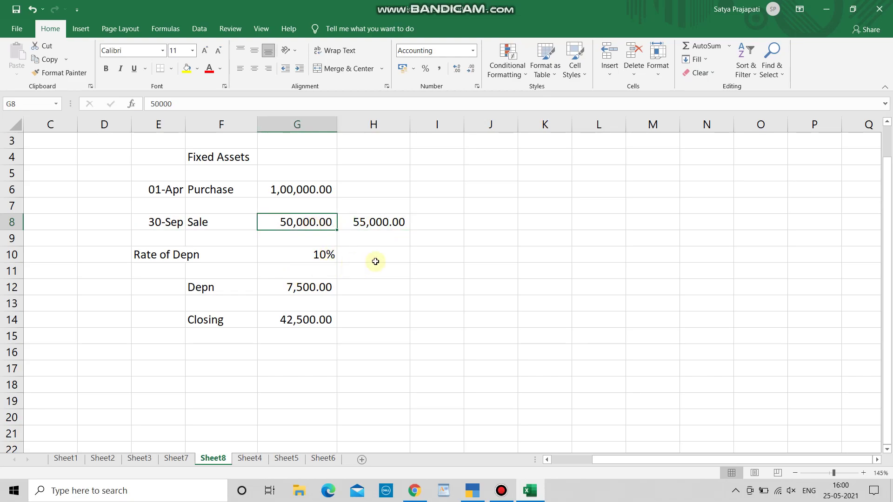
Examine the depreciation rate, the depreciation amount and the closing balance of the fixed assets in the worksheet
click(159, 260)
click(303, 255)
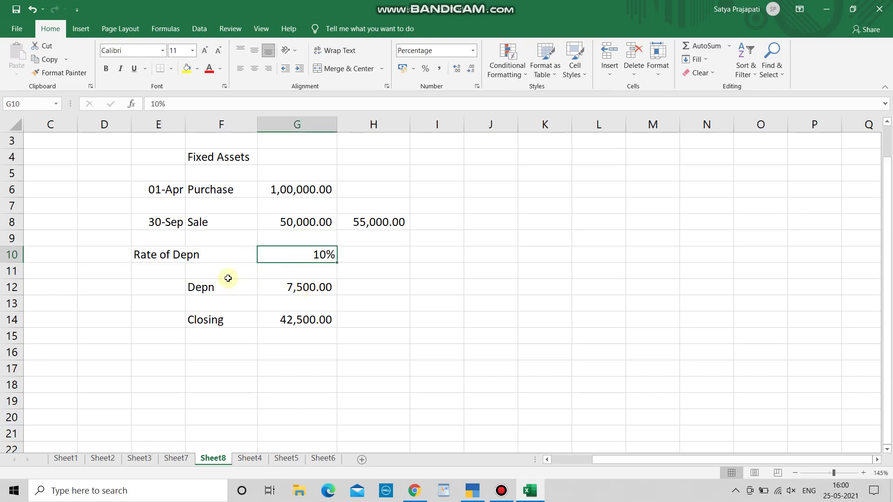
click(215, 285)
click(293, 286)
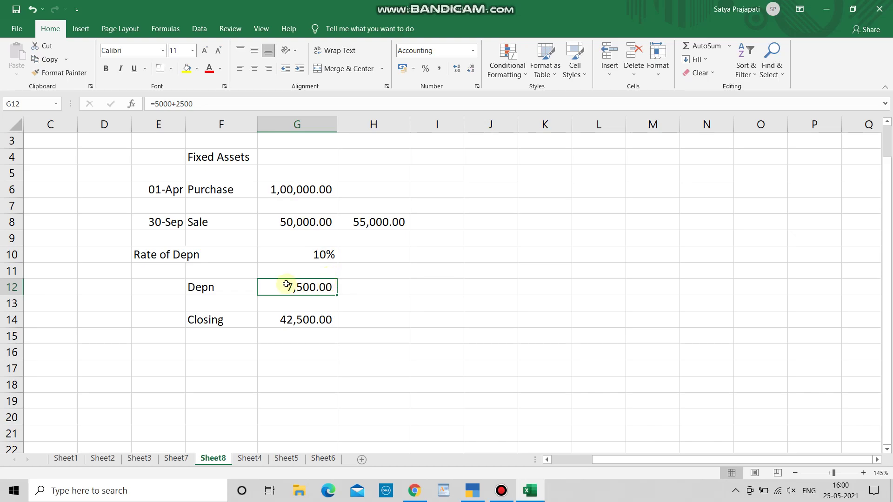
click(223, 319)
click(296, 320)
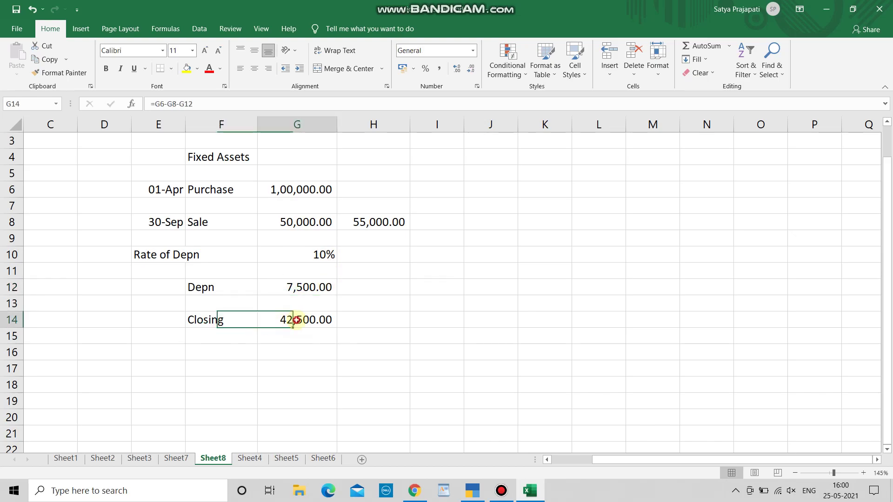
Open voucher entry in TallyPrime, checking the purchase row in the Excel worksheet before returning to the voucher
click(473, 494)
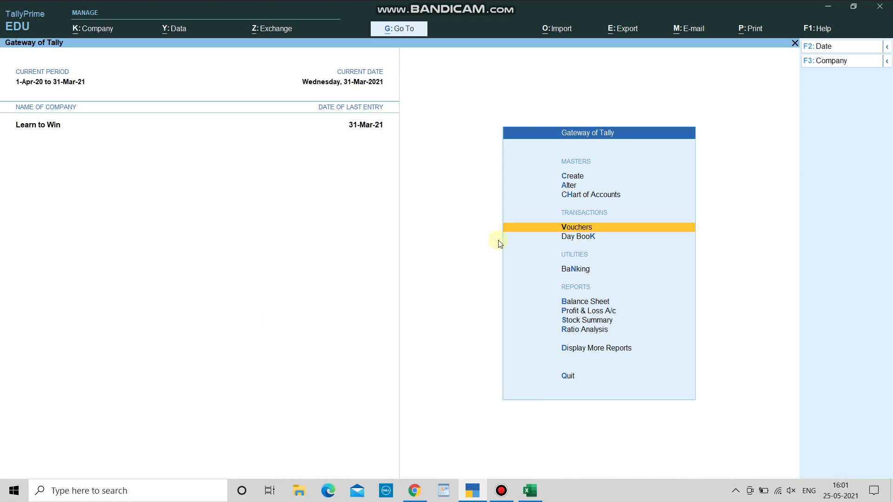
key(Return)
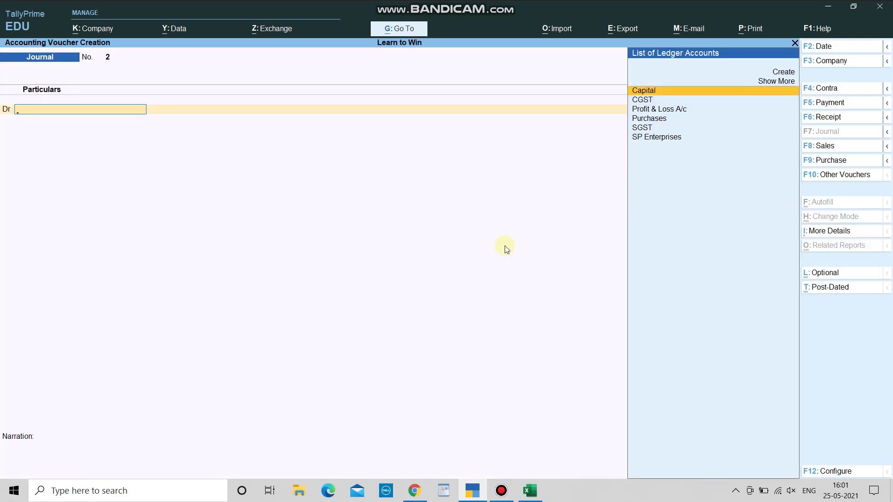
click(530, 491)
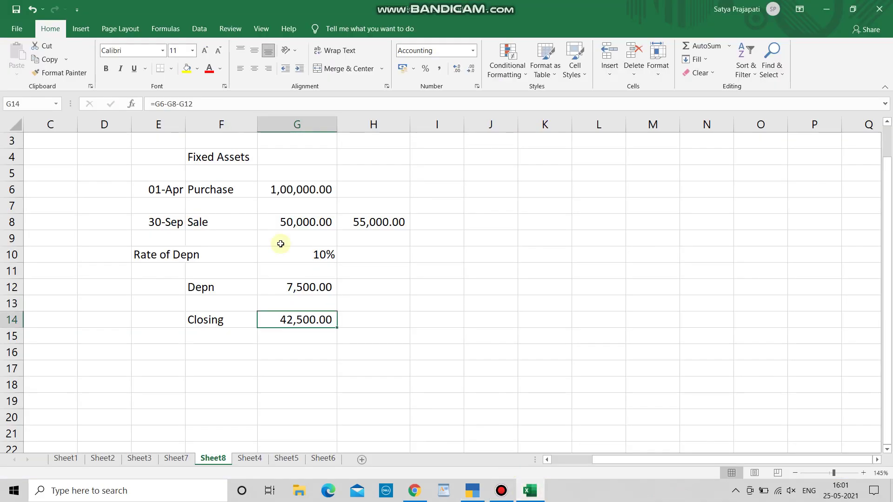
click(236, 186)
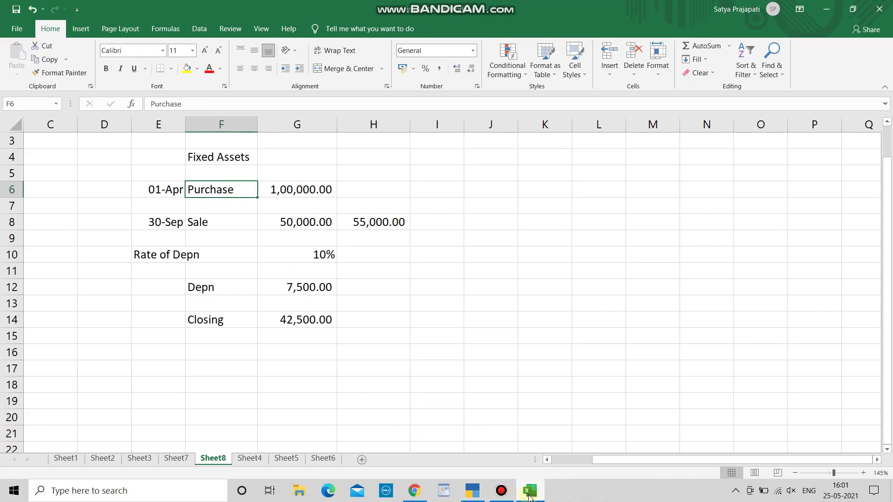
mouse_move(529, 497)
mouse_move(471, 496)
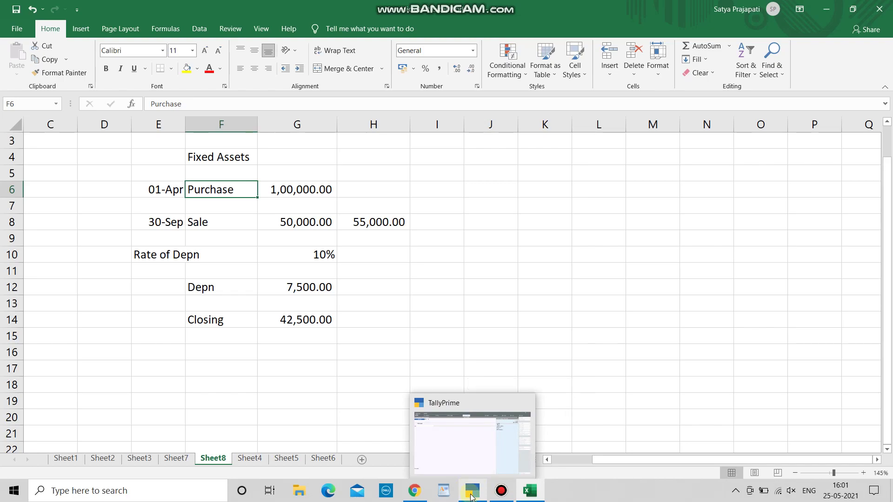
click(471, 496)
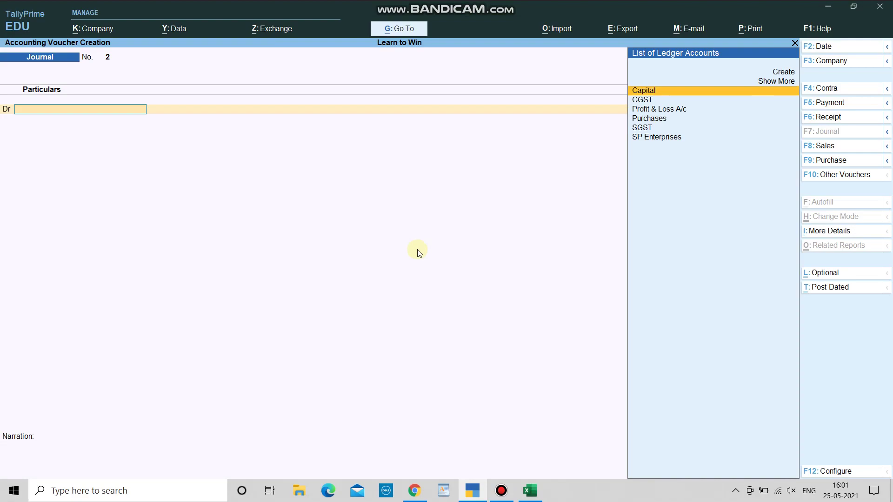
Start a payment voucher and create a "Fixed Assets" ledger under the Fixed Assets group for its debit line
key(F5)
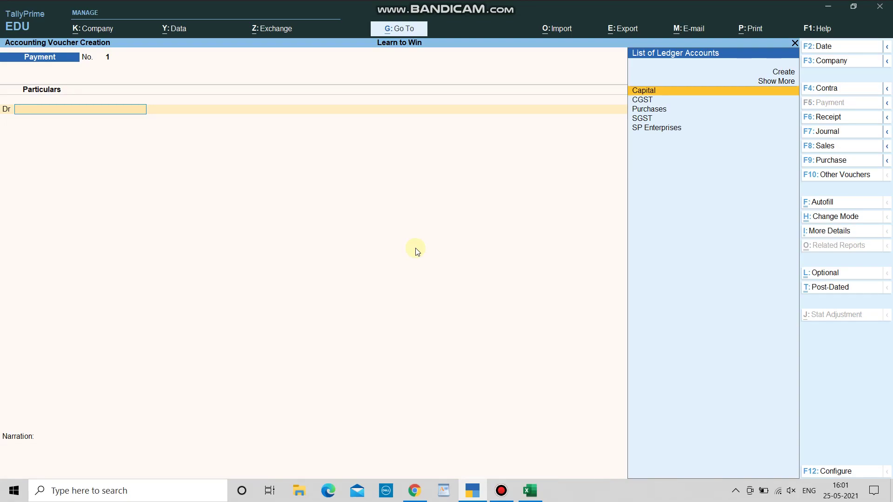
key(Return)
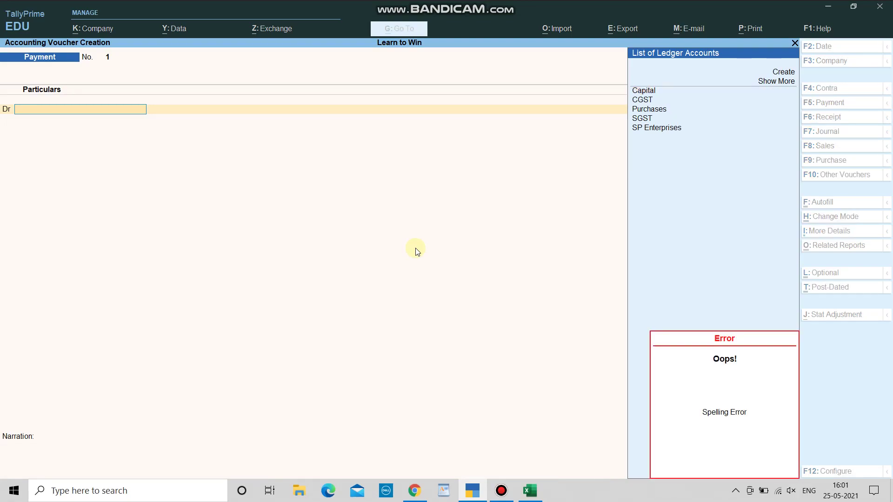
key(alt+c)
text(Fixed Asets)
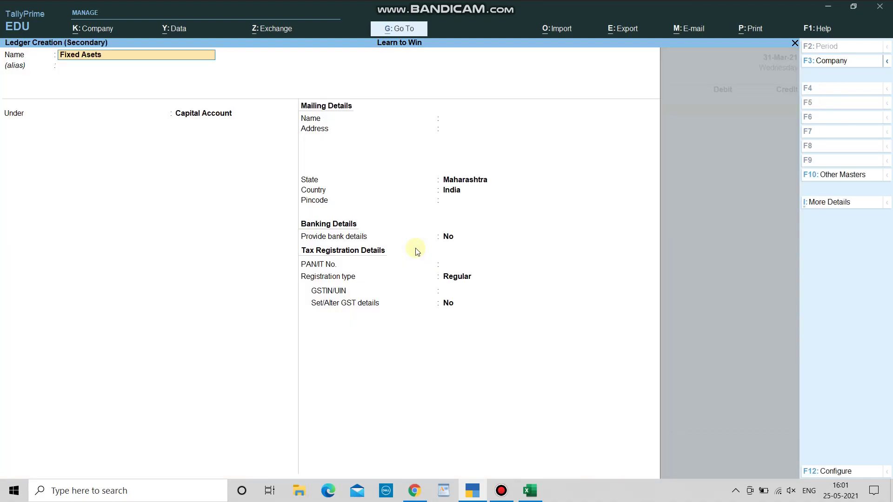
key(BackSpace)
key(BackSpace)
key(BackSpace)
text(sets)
key(Return)
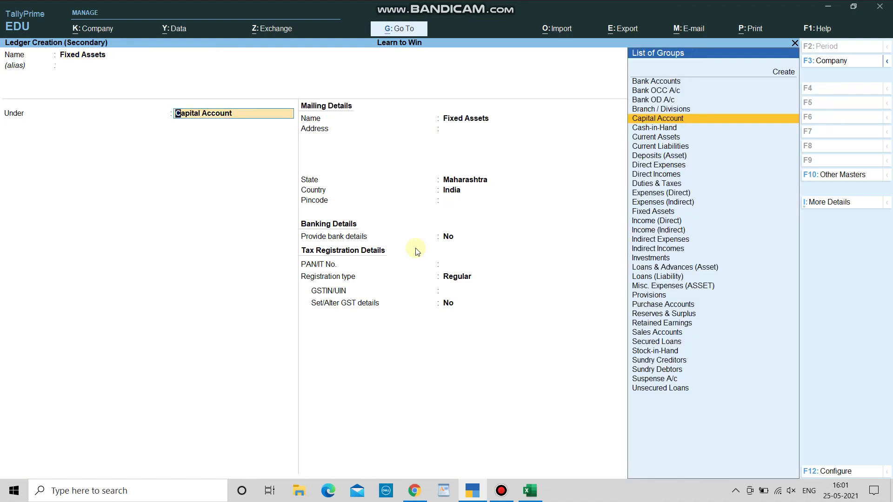
text(Fix)
key(Return)
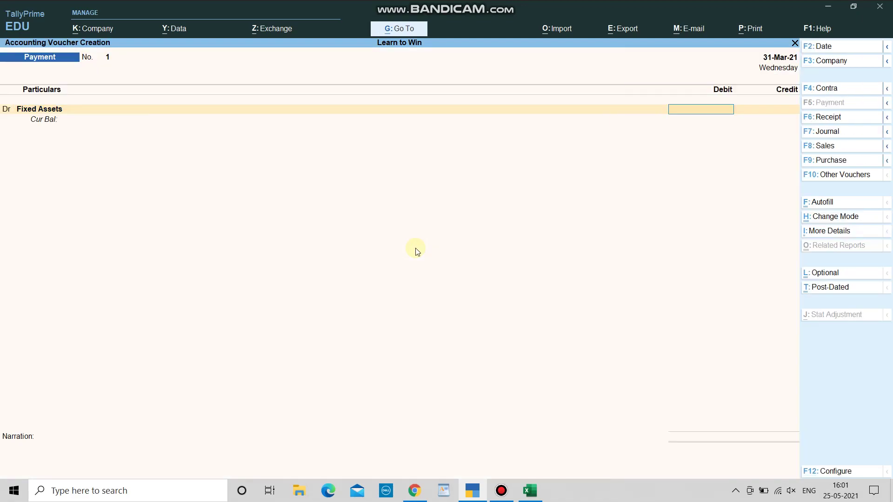
Debit Fixed Assets with 1,00,000 and set the payment voucher's date to 1-Apr-20
text(1,00,000)
key(Return)
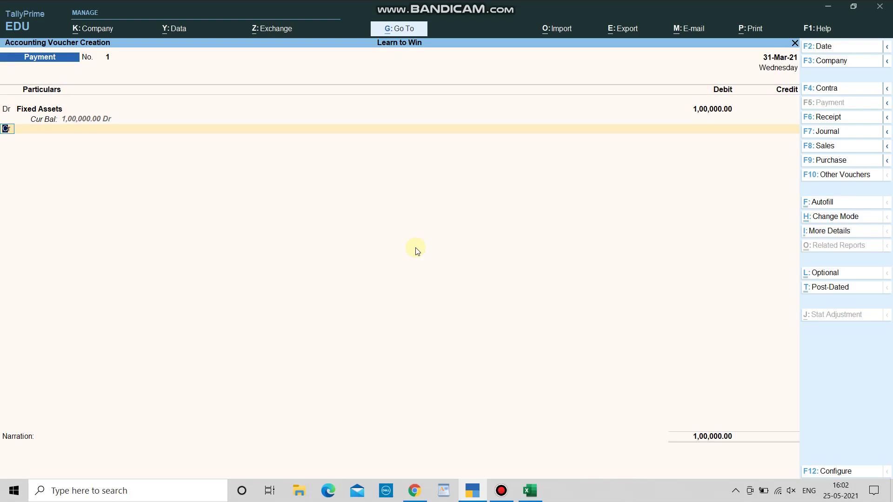
key(F2)
text(01/04)
key(Return)
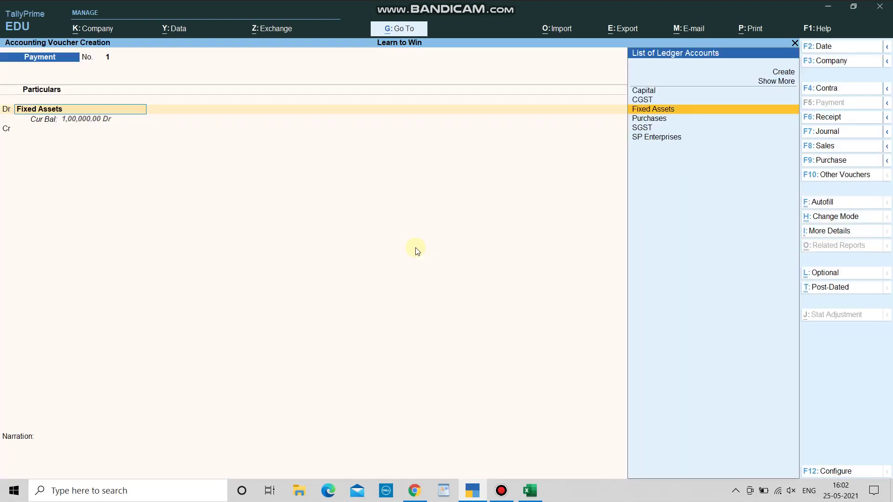
key(Return)
key(Return)
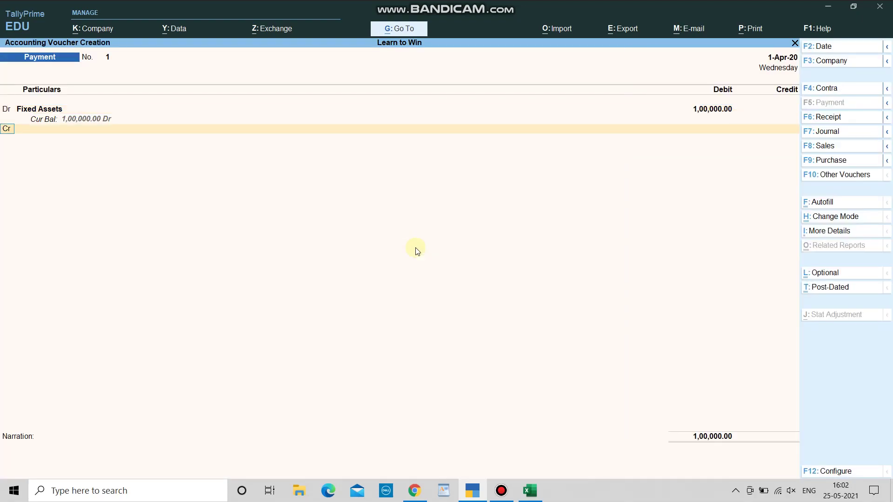
Credit Bank with 1,00,000 and save the payment voucher without a narration
key(Return)
key(Return)
key(Return)
key(Return)
key(Return)
key(Return)
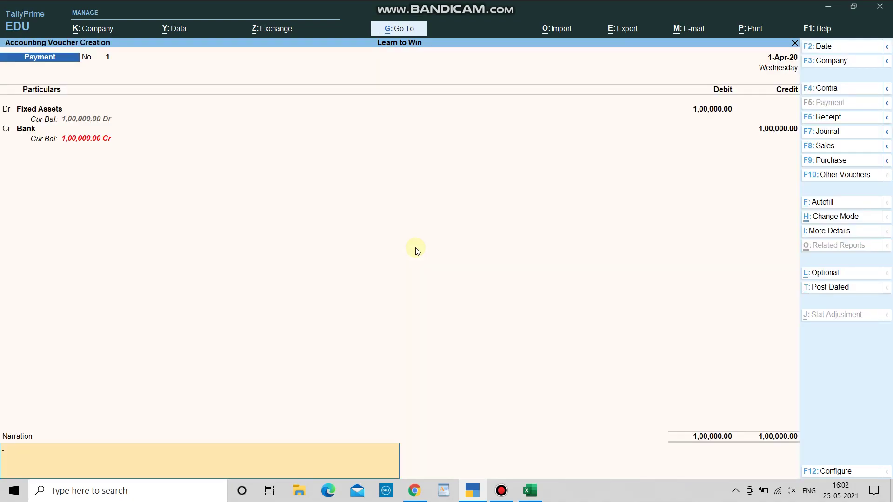
key(Return)
key(Return)
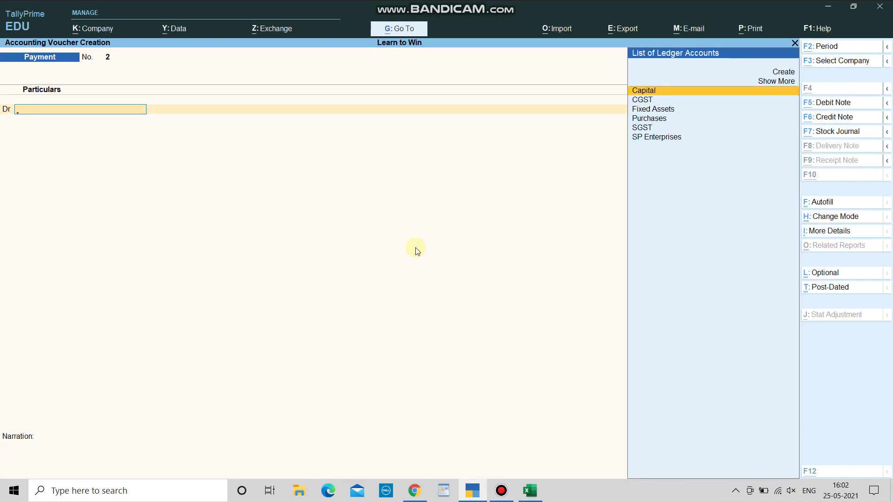
Check the two amounts in the Sale row of the Excel worksheet, and return to TallyPrime
key(alt+Tab)
key(alt+Tab)
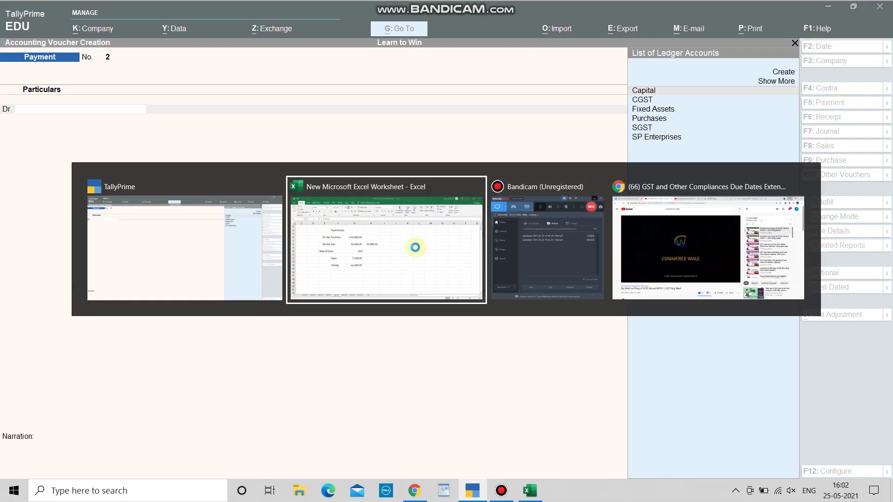
click(291, 222)
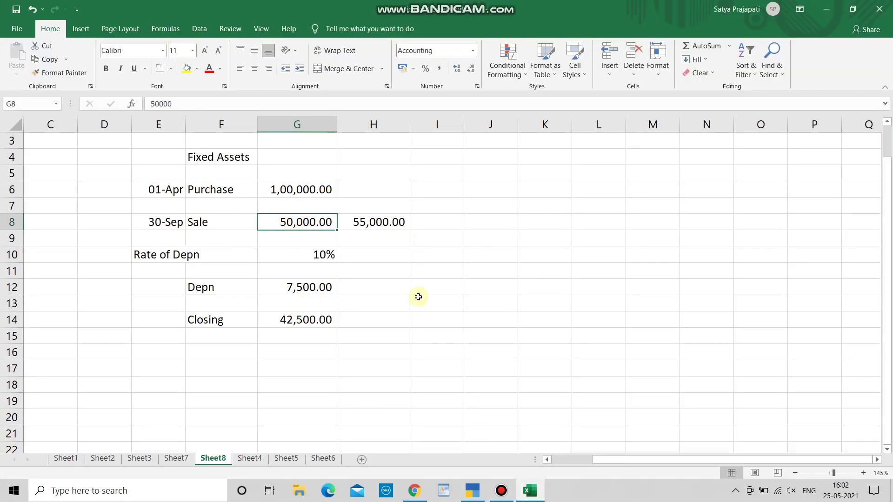
click(371, 222)
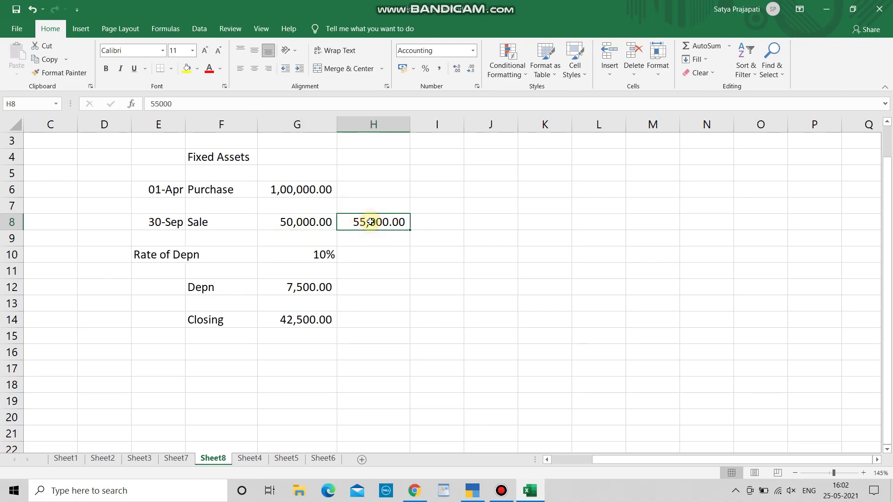
click(292, 222)
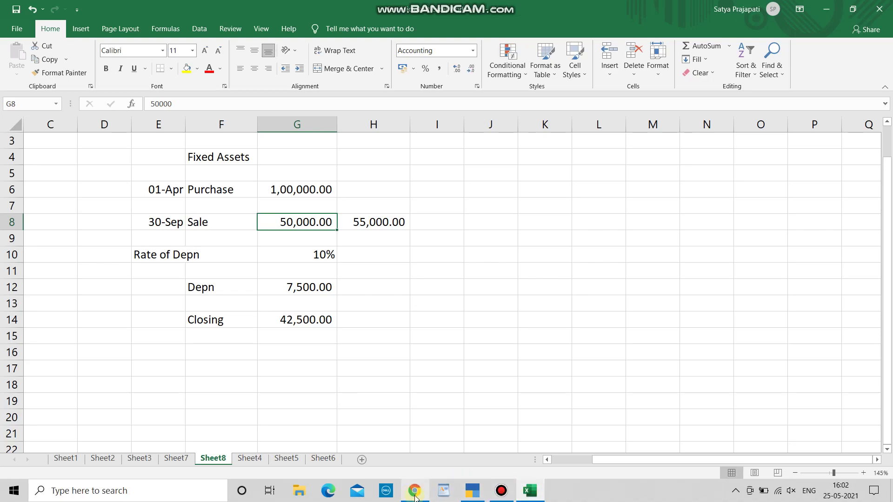
click(478, 493)
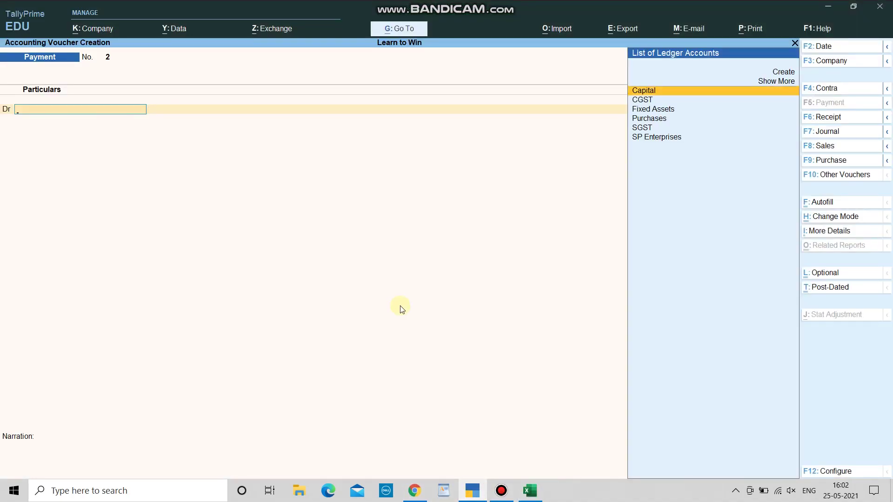
Start a receipt voucher and credit the Fixed Assets ledger with 50,000
key(F6)
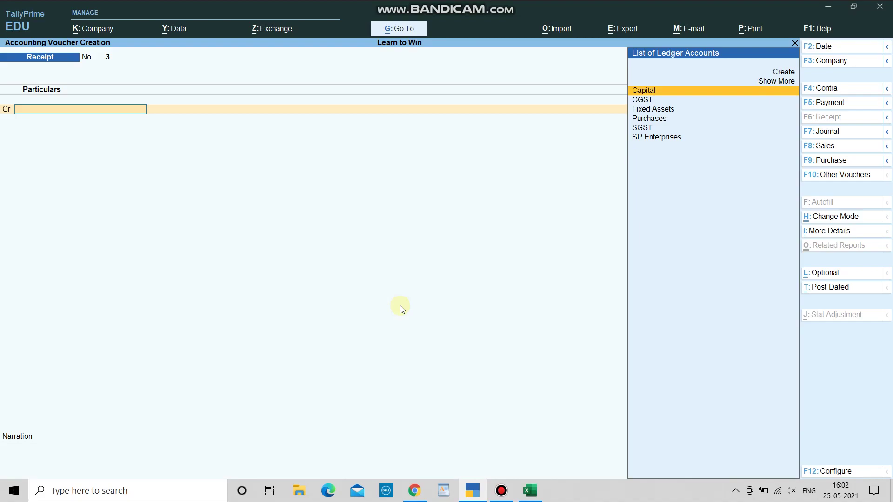
text(Fix)
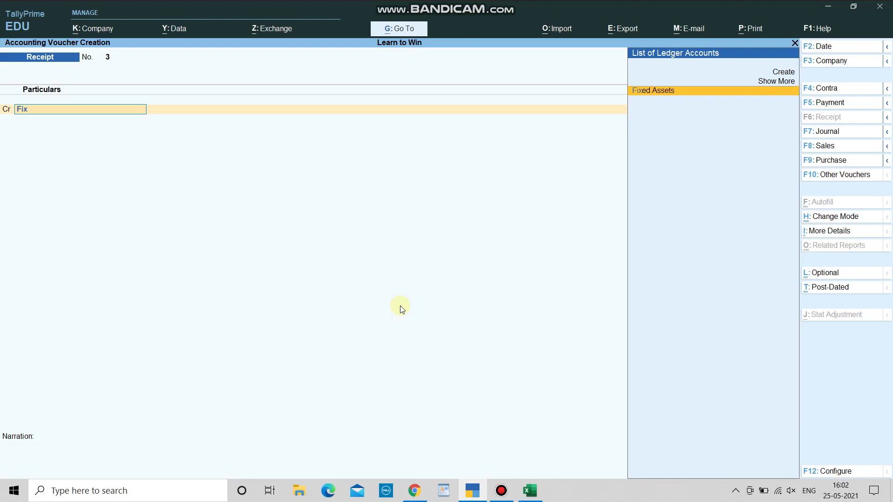
key(Return)
text(50,000)
key(Return)
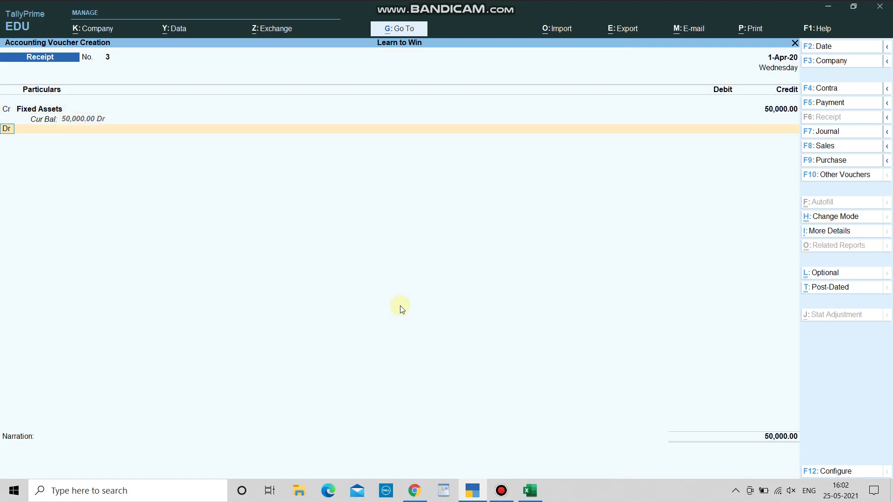
Add a credit line for a new ledger, Profit on Sale of FA, under Indirect Incomes, and credit it with 5,000
text(c)
key(Return)
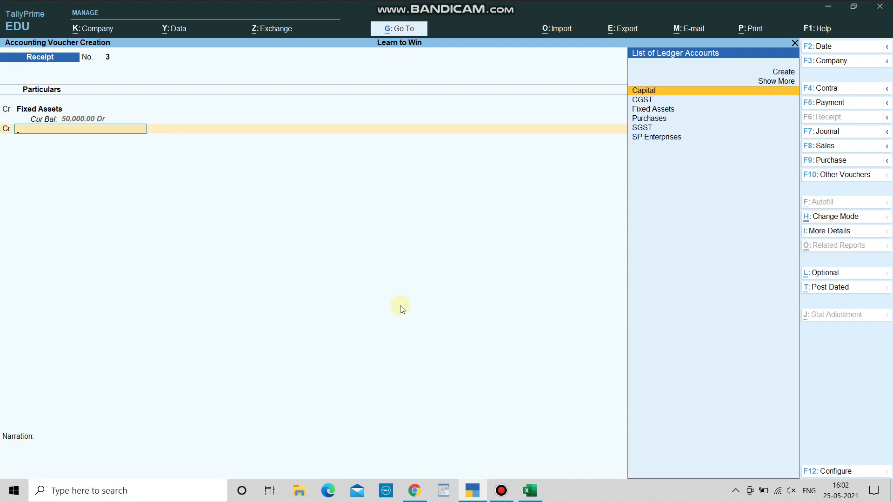
key(alt+c)
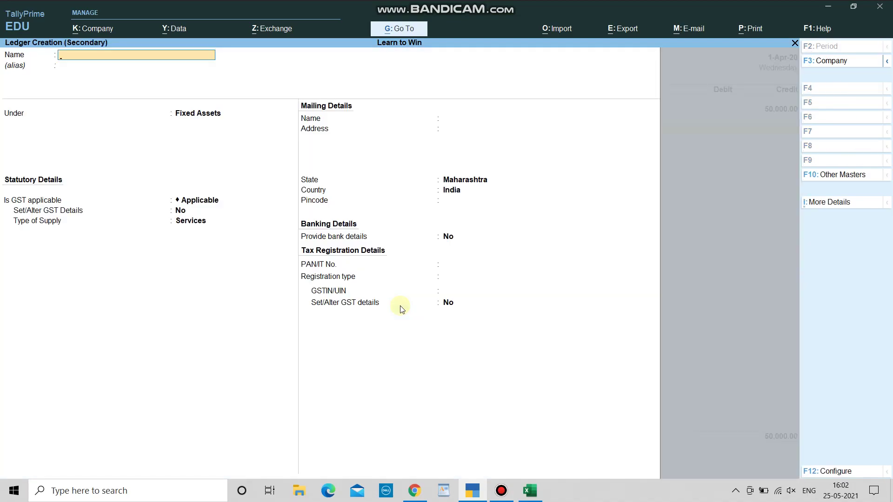
text(Profit on Sale of FA)
key(Return)
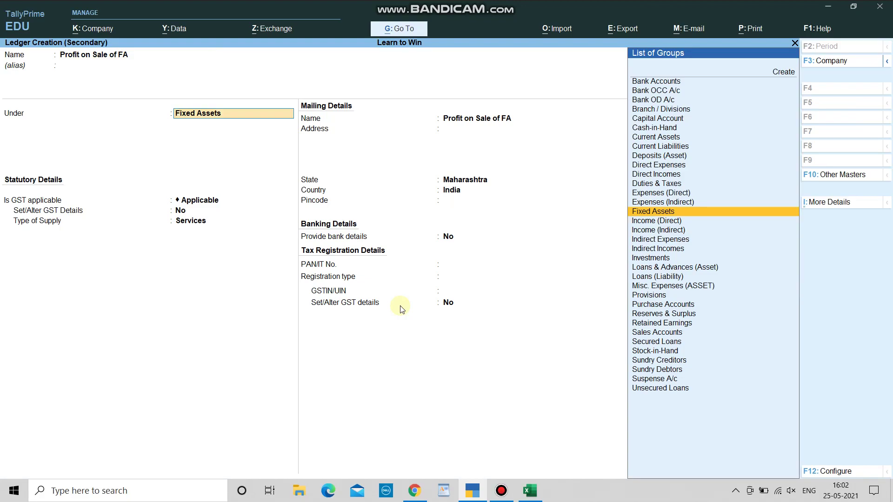
text(Ind)
key(Down)
key(Down)
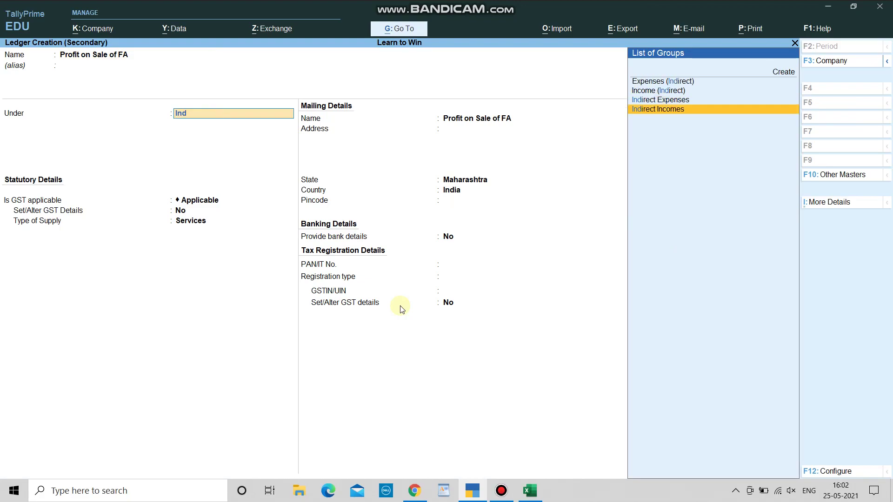
key(Return)
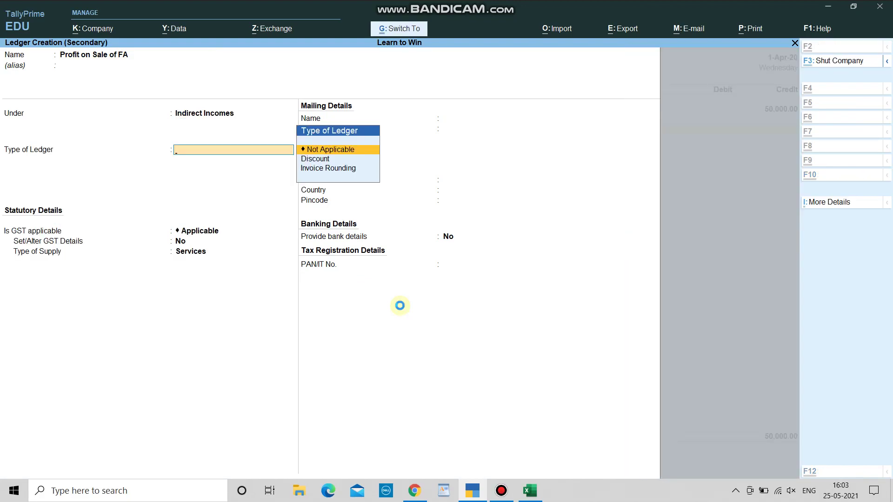
key(ctrl+a)
text(5000)
key(Return)
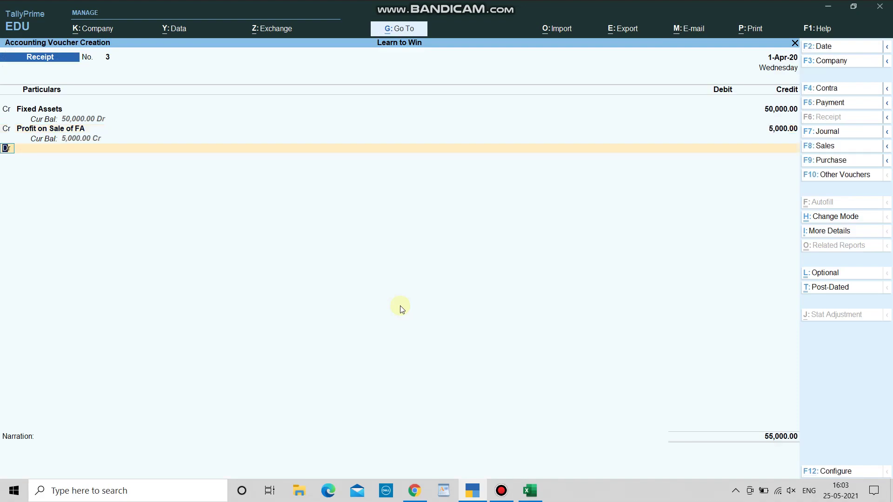
Debit the Bank ledger with 55,000 in the receipt voucher
key(Return)
key(Down)
key(Up)
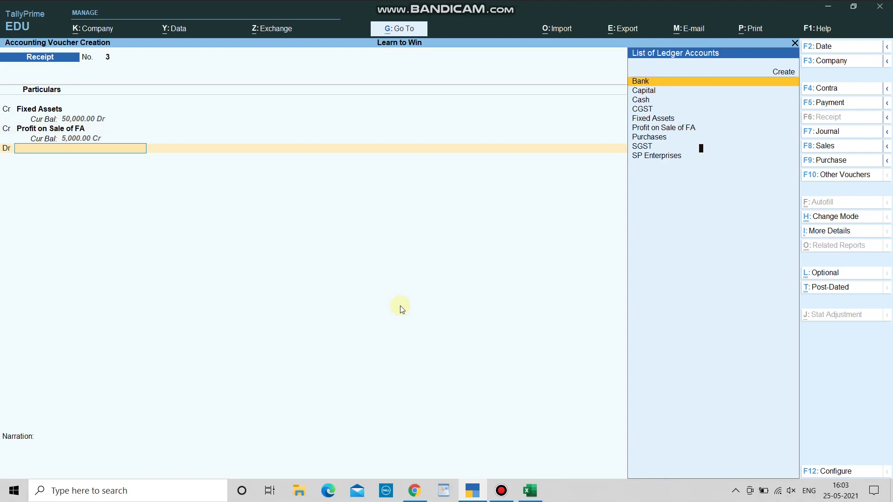
key(Return)
Set the receipt voucher's date to 1-Sep-20
key(F2)
text(30/09)
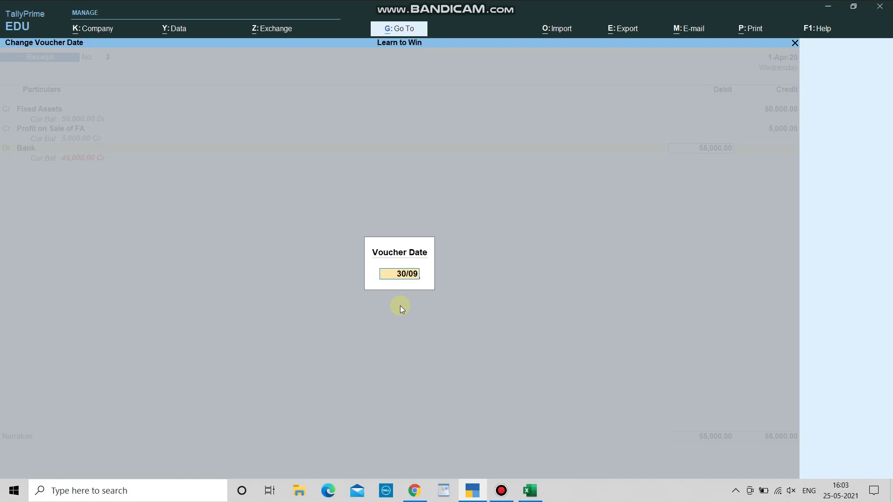
key(BackSpace)
key(BackSpace)
key(BackSpace)
key(BackSpace)
key(BackSpace)
text(01/09)
key(Return)
Accept the Bank line's details and save the receipt voucher without a narration
key(Return)
key(Return)
key(Return)
key(Return)
key(Return)
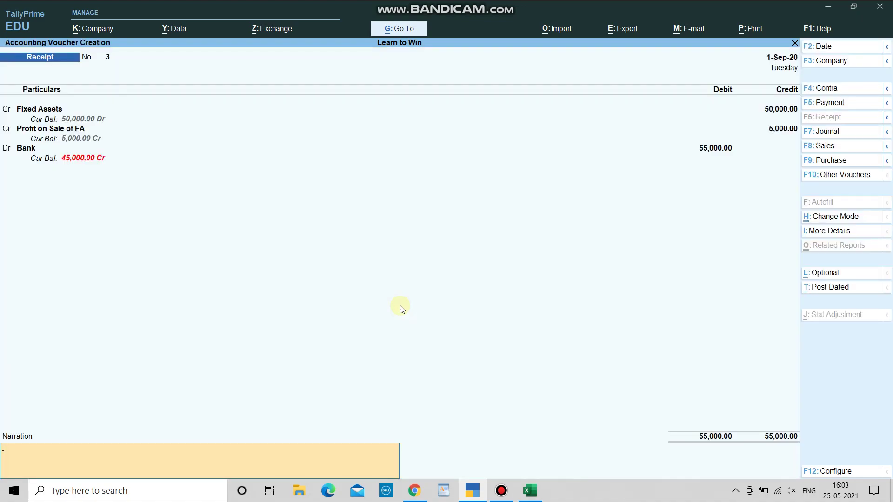
key(Return)
key(Return)
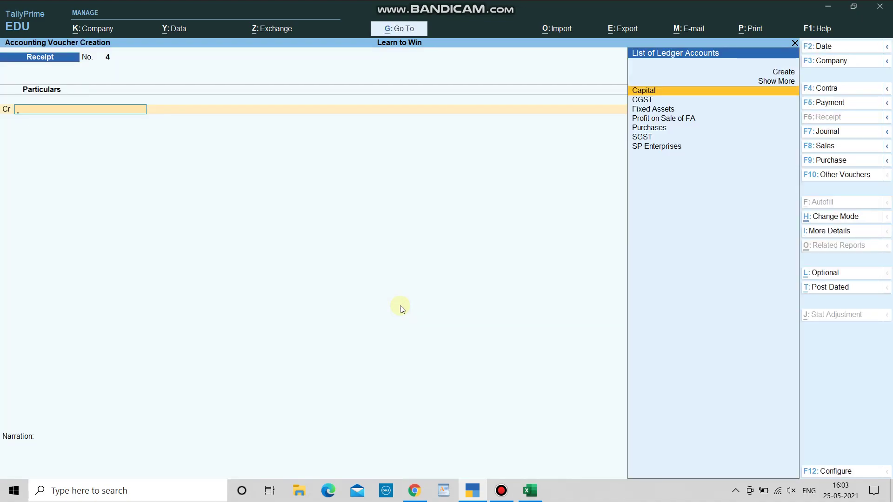
Check the purchase, sale and depreciation amounts in the Excel worksheet, and return to TallyPrime
key(alt+Tab)
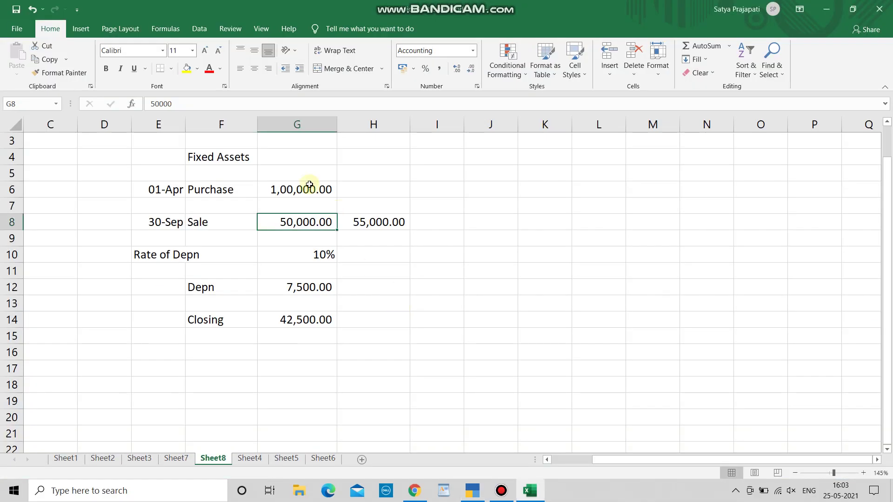
click(276, 188)
click(311, 222)
click(303, 288)
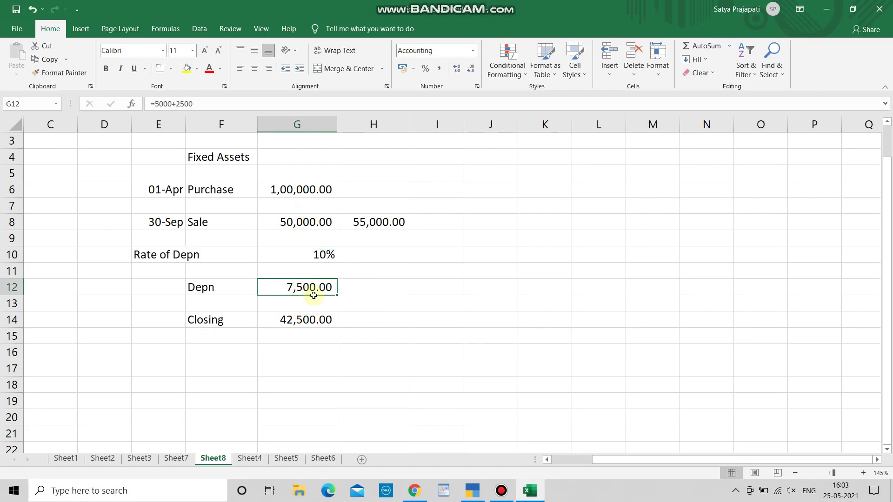
key(alt+Tab)
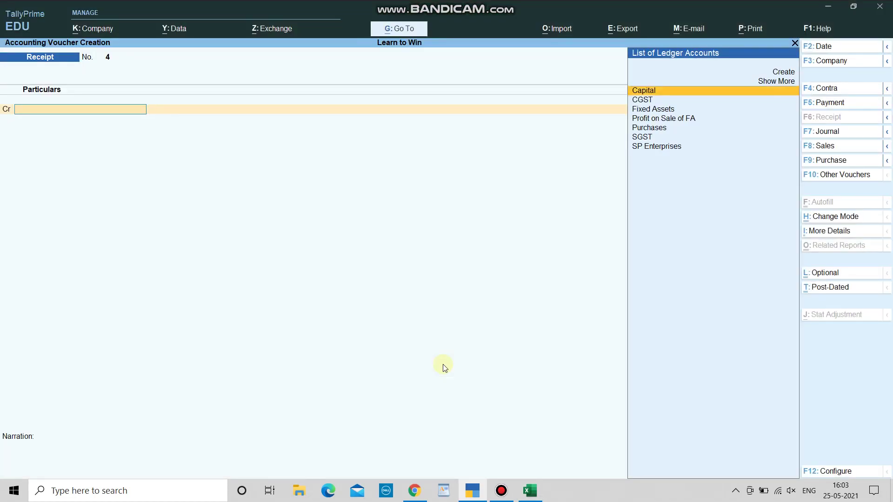
Set the voucher date to 31-Mar-21 and start a journal voucher
key(F2)
text(31/3)
key(Return)
key(F7)
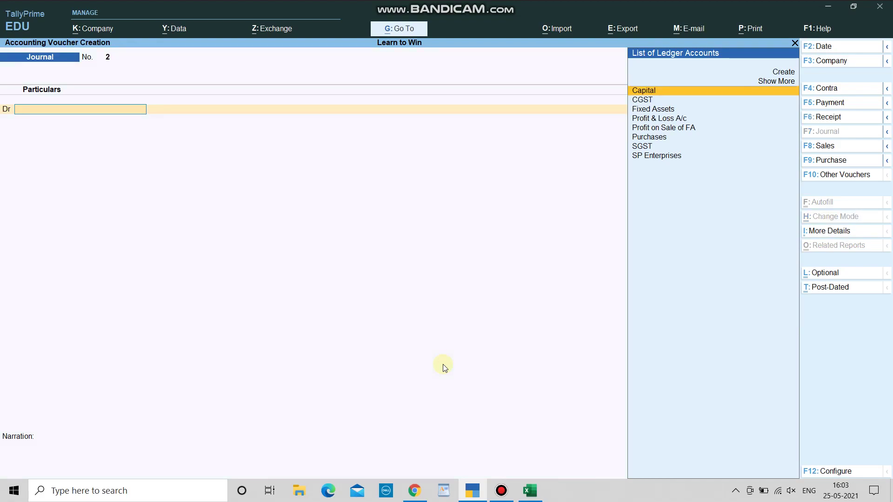
Create a Depreciation ledger under Indirect Expenses from the debit line and debit it with 7,500
text(D)
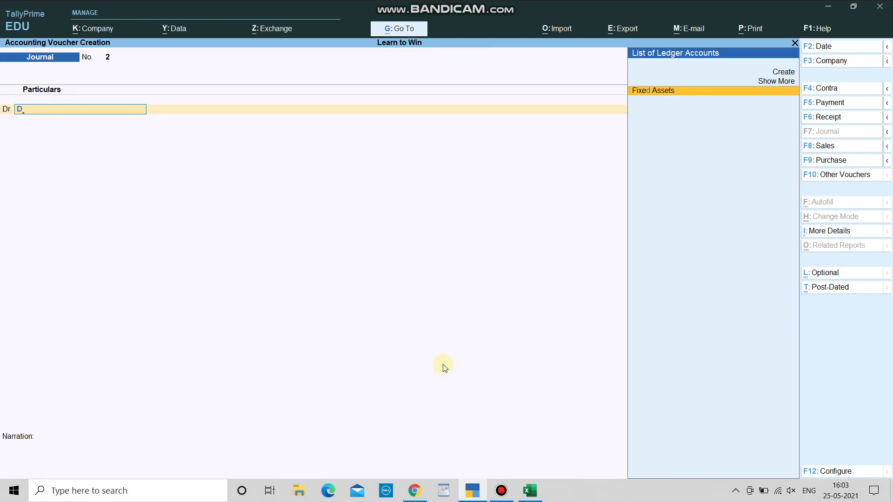
key(alt+c)
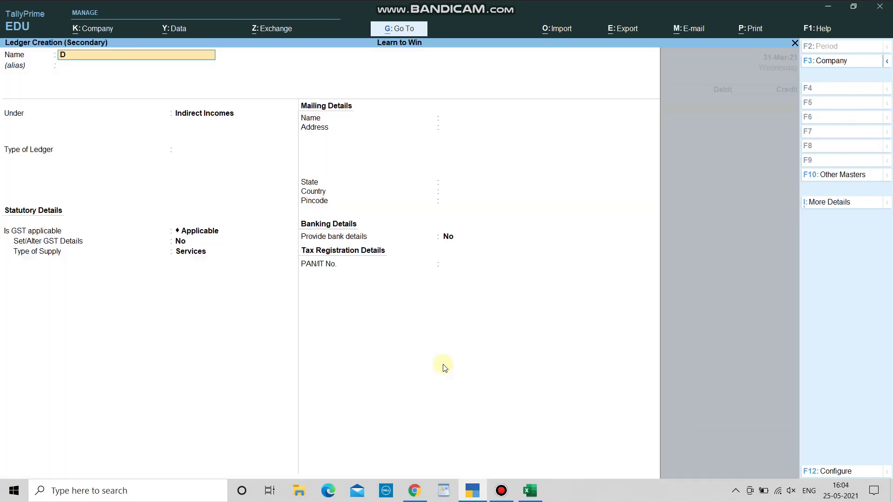
text(epreciation)
key(Return)
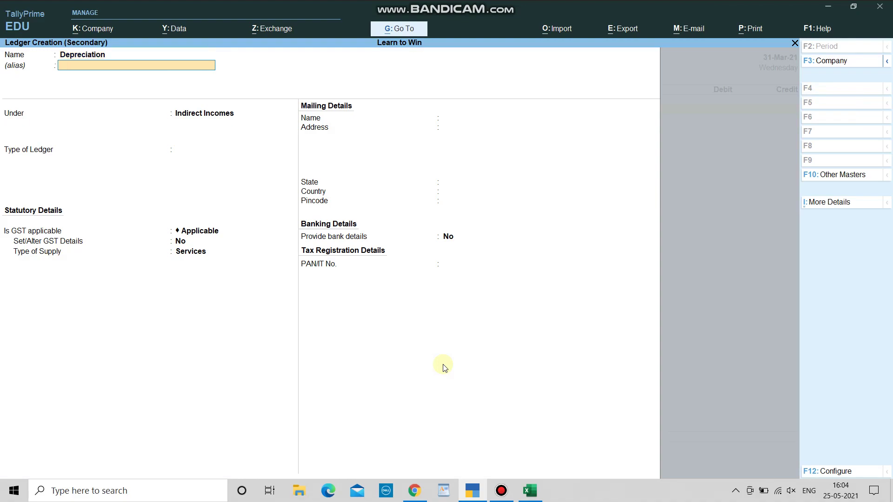
text(Ind)
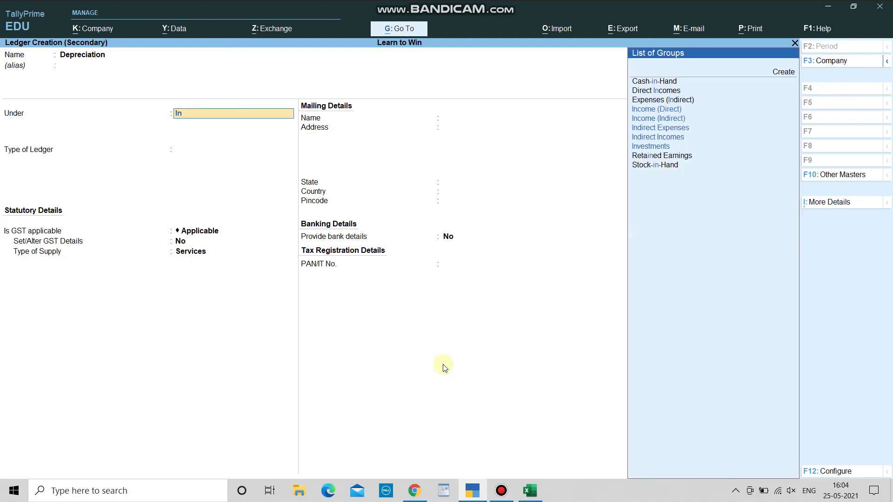
key(Up)
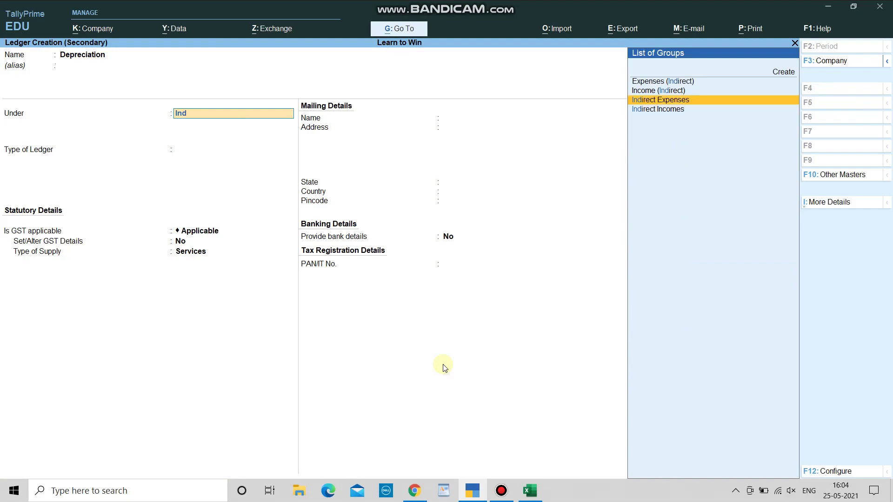
key(Return)
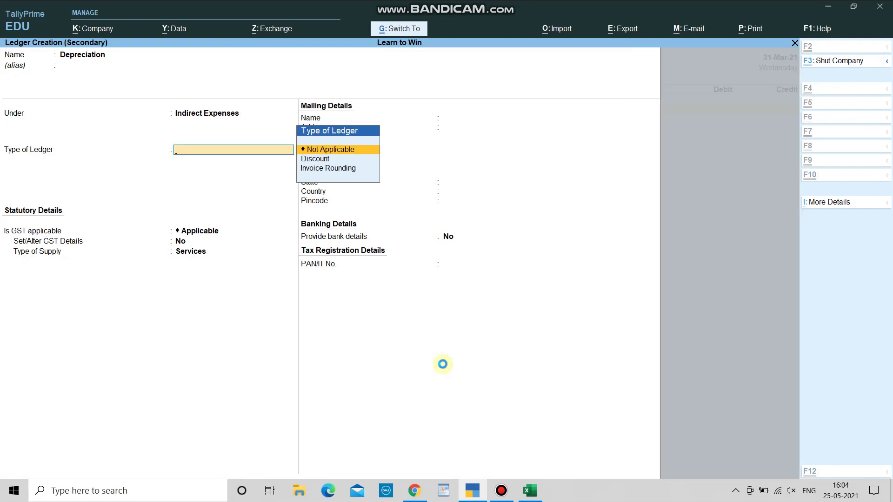
key(ctrl+a)
text(7500)
key(Return)
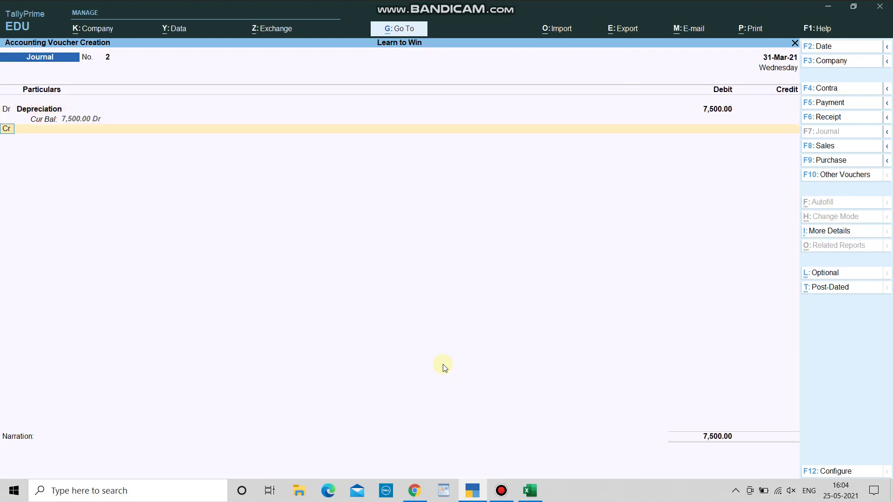
Credit Fixed Assets with 7,500, save the journal voucher without a narration, and leave voucher entry
key(Return)
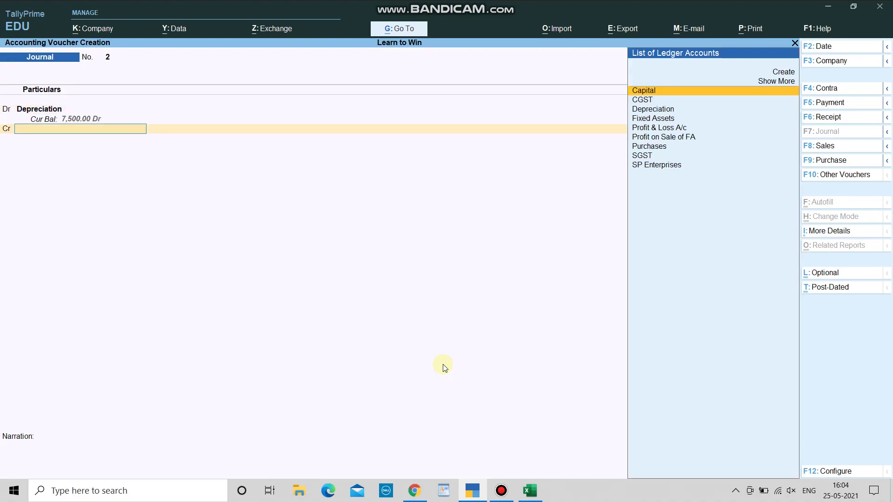
text(F)
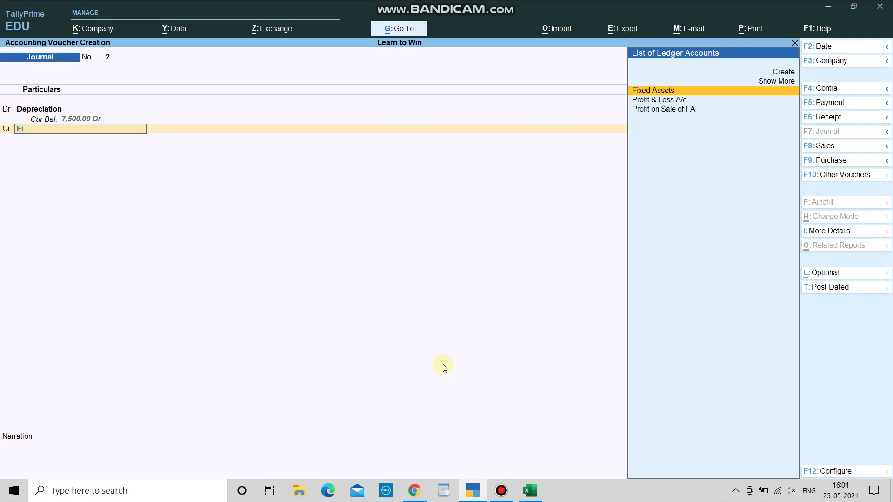
text(i)
key(Return)
key(Return)
key(Return)
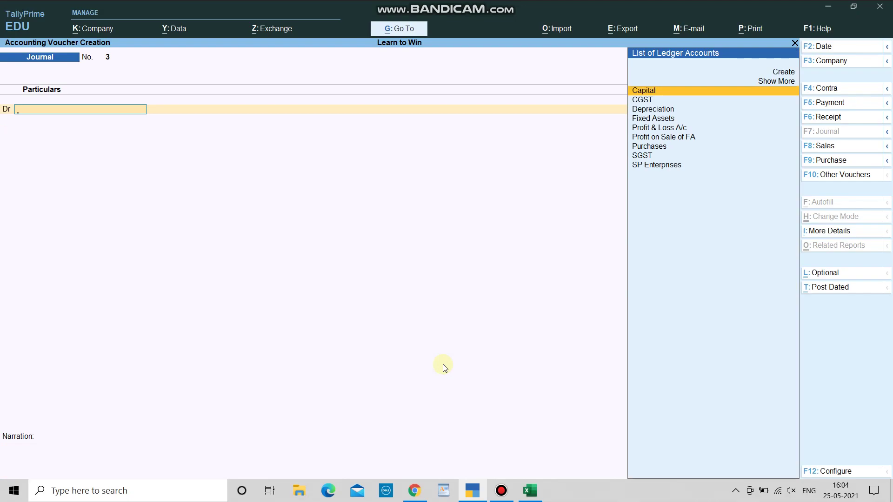
key(Escape)
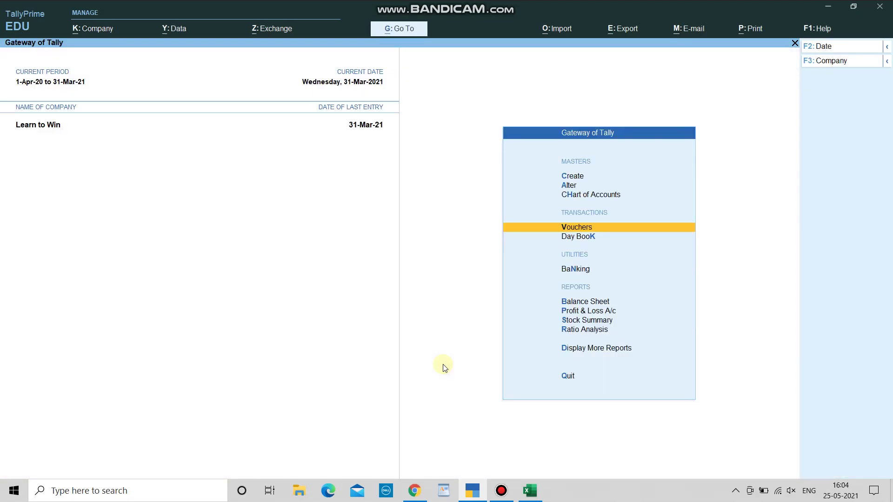
key(d)
key(a)
key(l)
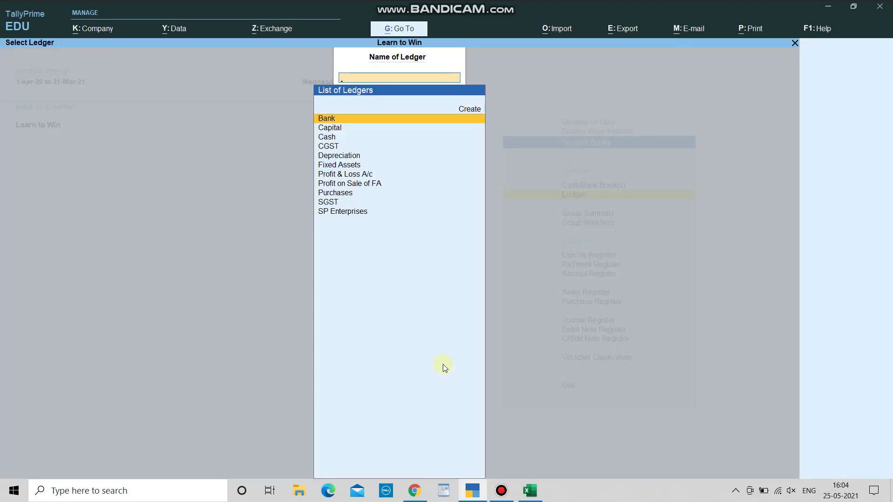
key(Down)
key(Down)
key(Down)
key(Down)
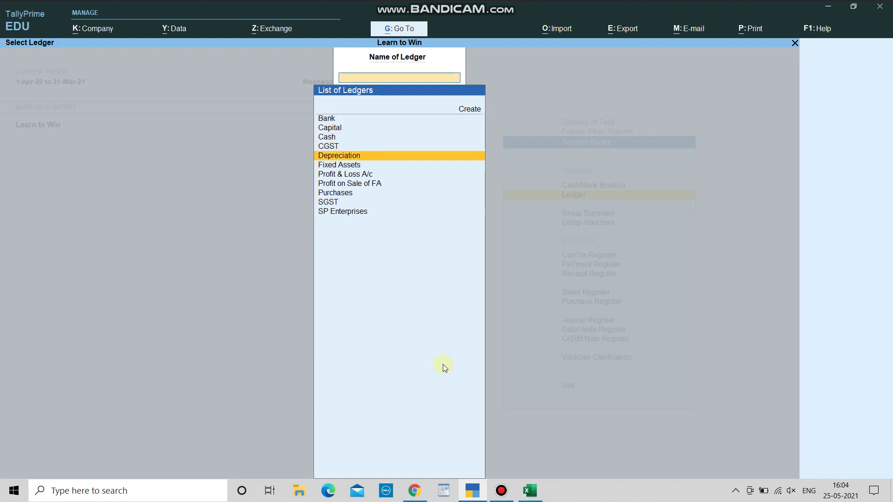
click(532, 490)
key(alt+Tab)
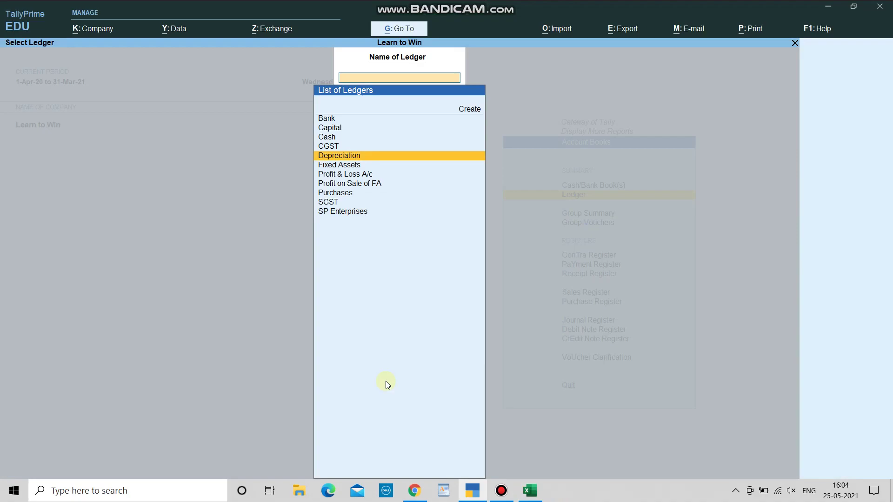
key(Down)
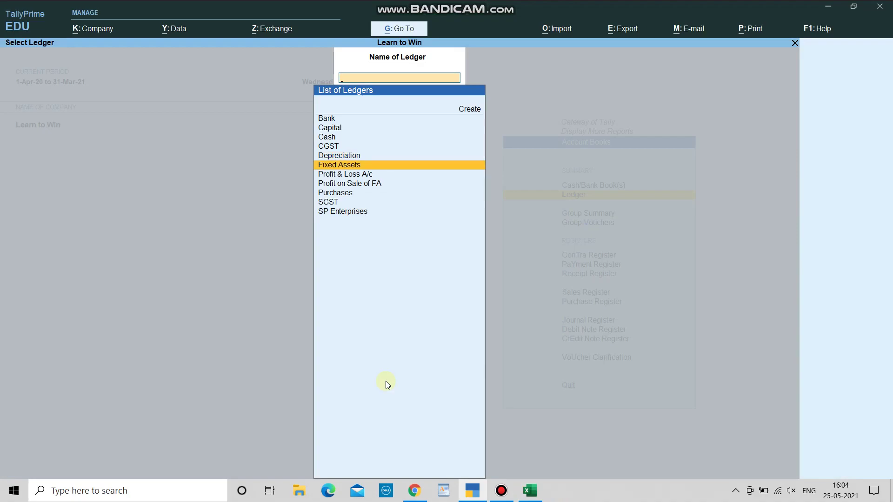
key(Escape)
key(Escape)
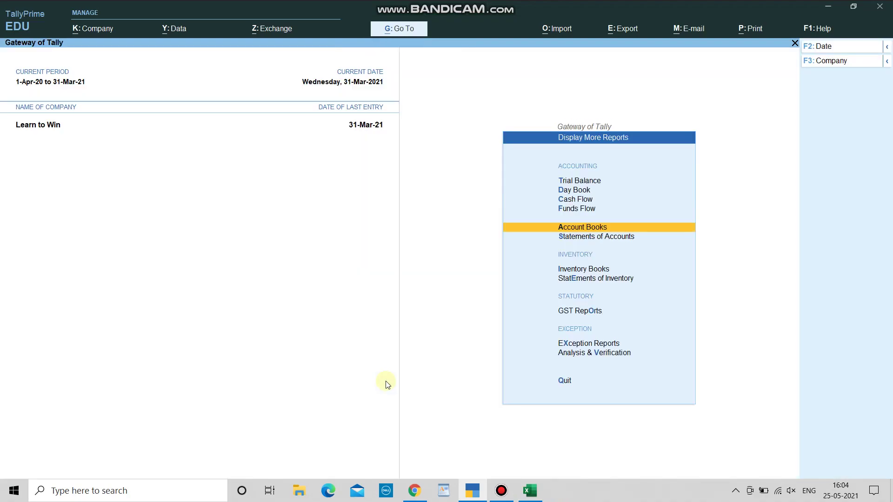
key(Escape)
Display the ledger vouchers report for the Fixed Assets ledger
key(Return)
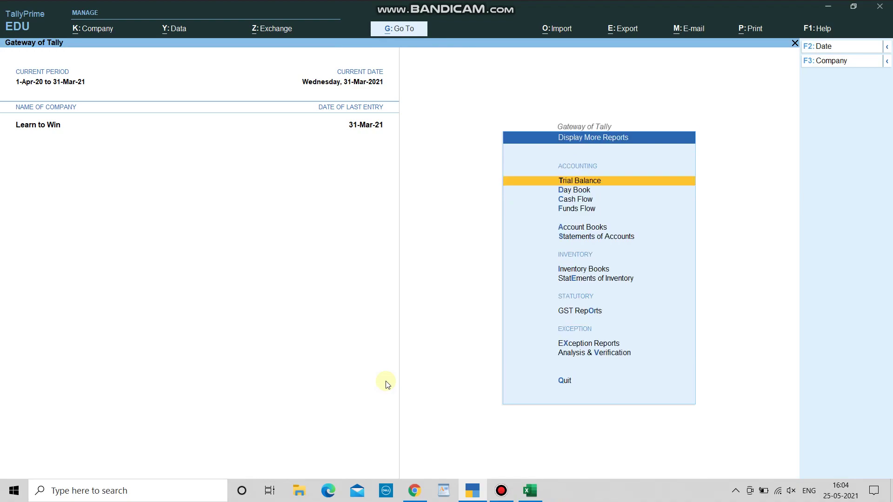
key(a)
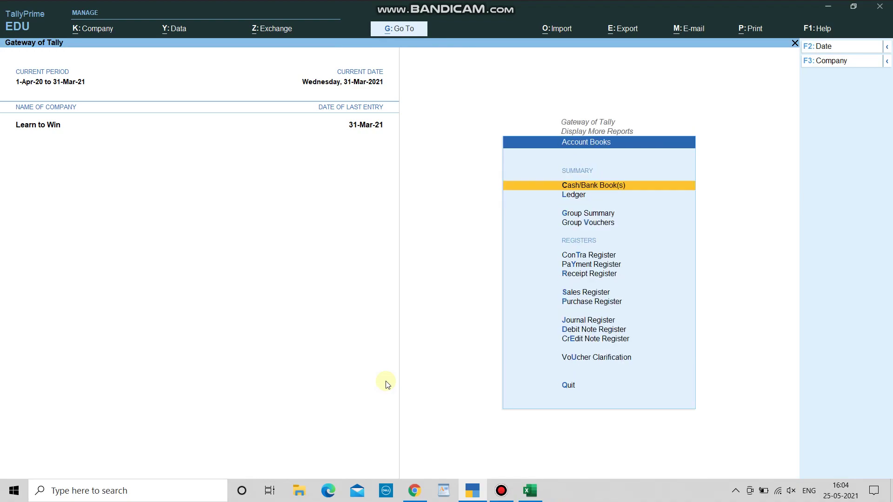
key(l)
key(Down)
key(Down)
key(Down)
key(Down)
key(Down)
key(Return)
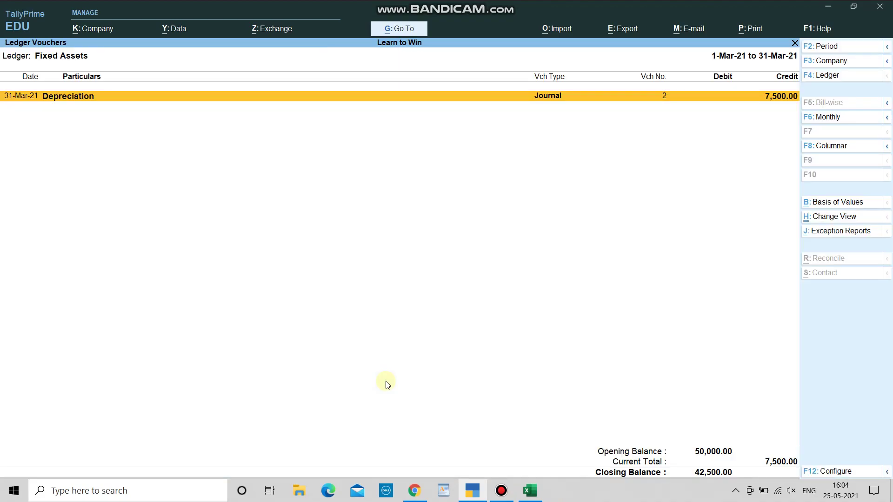
Set the Fixed Assets report period to start on 1-Apr-20 and review the purchase, sale and depreciation entries
key(F2)
text(1-4-20)
key(Return)
key(Return)
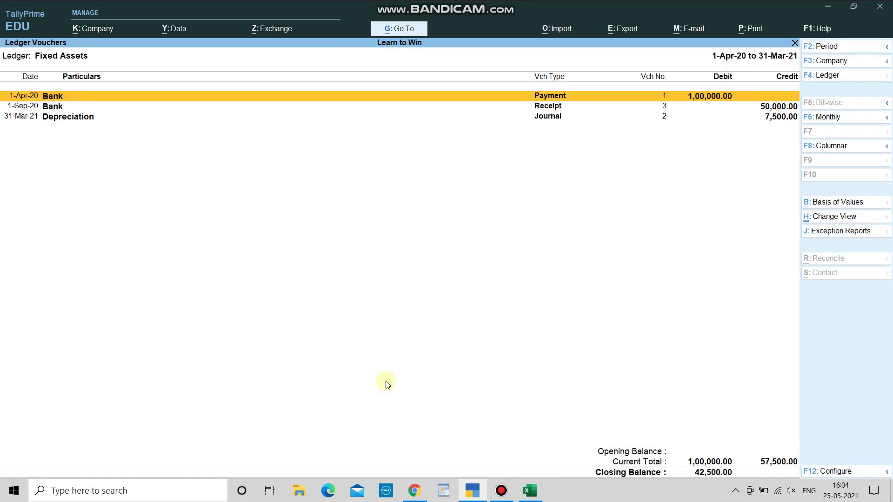
key(Down)
key(Up)
key(Down)
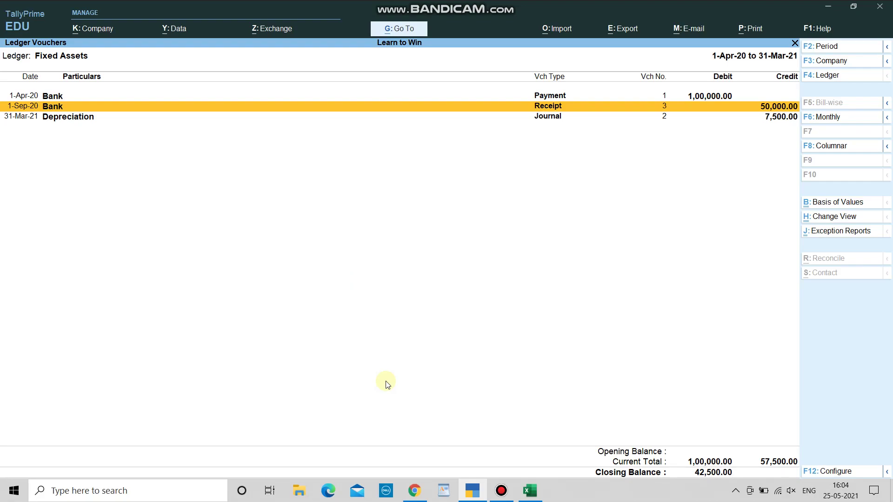
Check the 31-Mar-21 depreciation entry in the Fixed Assets ledger against the Excel worksheet and return to TallyPrime
key(Down)
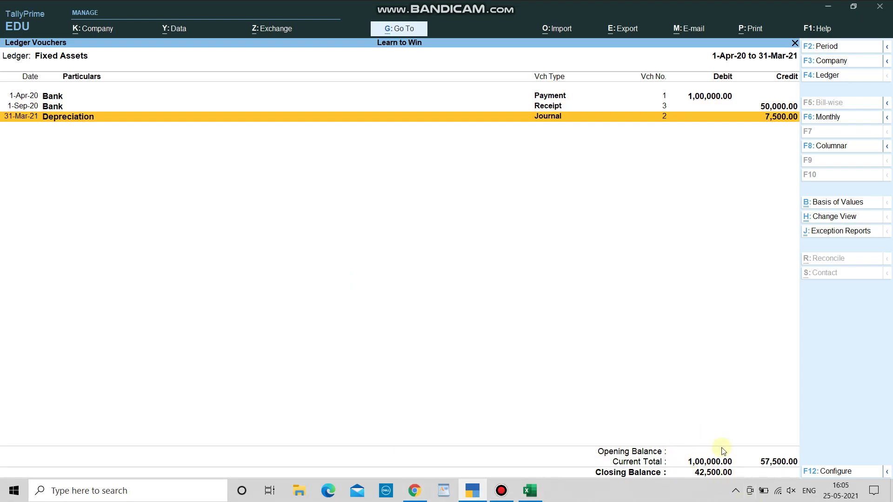
click(530, 491)
key(alt+Tab)
Open the 1-Sep-20 receipt voucher from the Fixed Assets ledger, review its sale and profit lines, and return to the Gateway of Tally
key(Up)
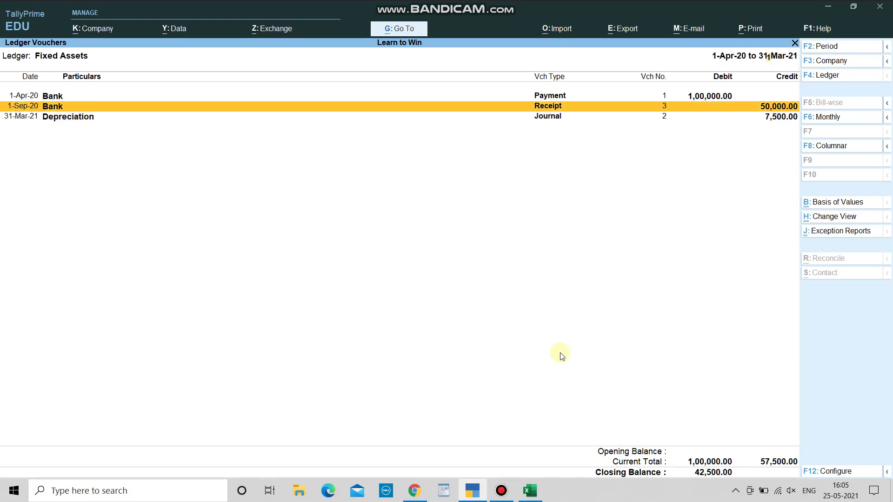
key(Return)
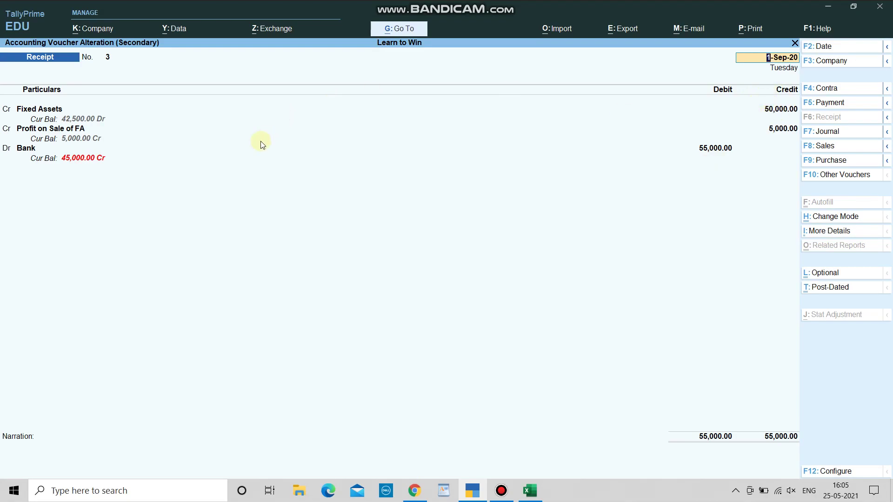
key(BackSpace)
key(Escape)
key(Escape)
key(Escape)
key(Escape)
Display the Profit & Loss A/c, drill down through Indirect Incomes into Profit on Sale of FA, and return to the Gateway of Tally
key(p)
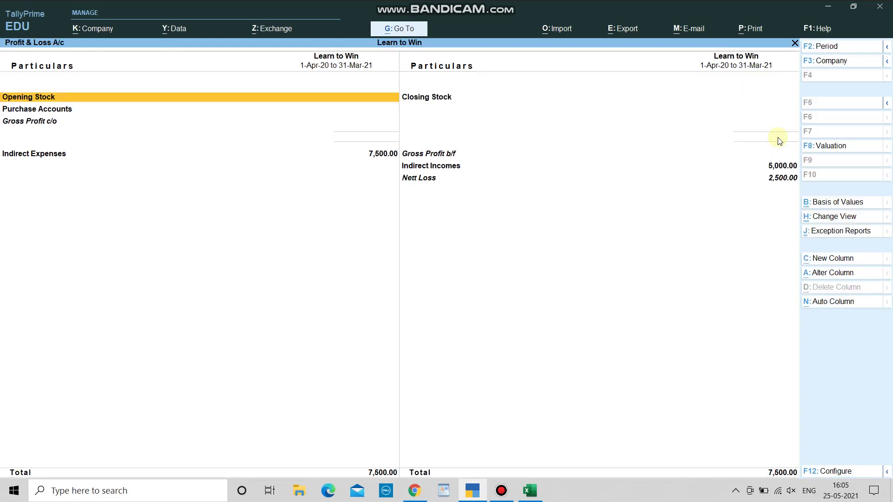
key(Right)
key(Down)
key(Down)
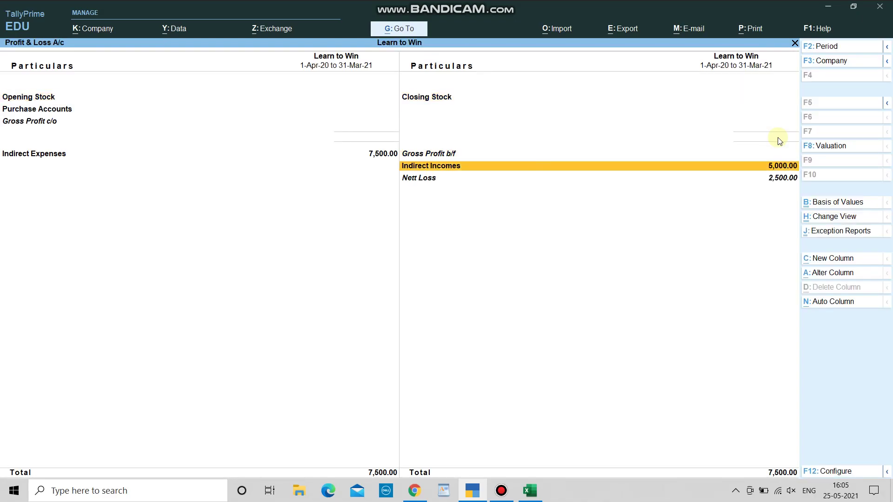
key(Return)
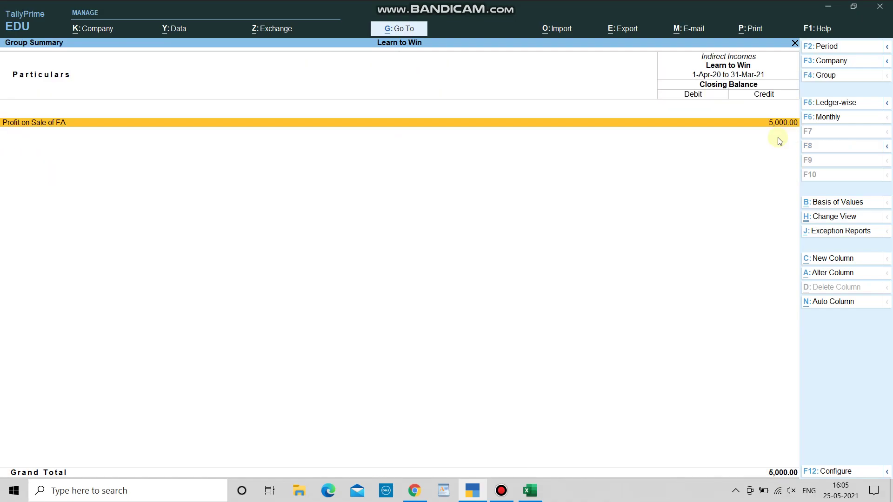
key(Return)
key(Escape)
key(Escape)
key(Escape)
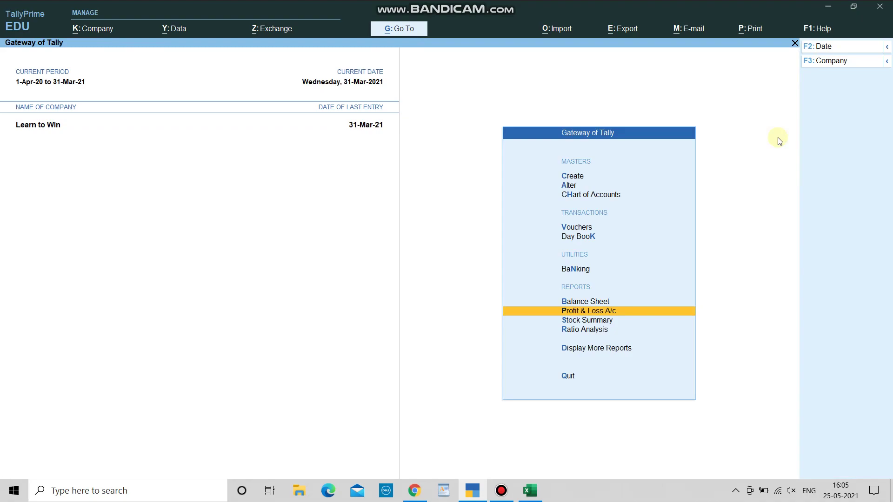